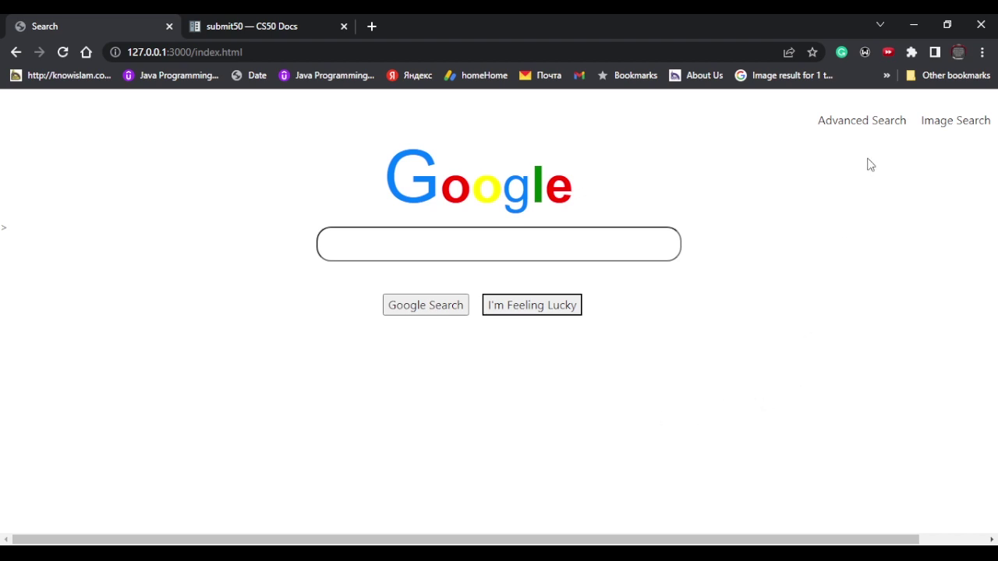
Visit the clone's advanced search and image search pages, then return to the main page
left_click(862, 126)
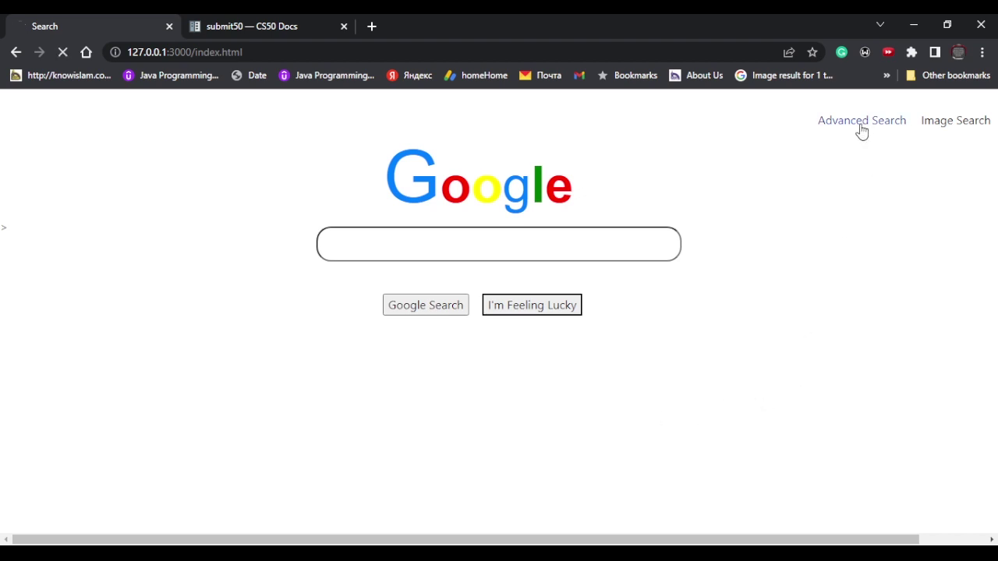
left_click(949, 134)
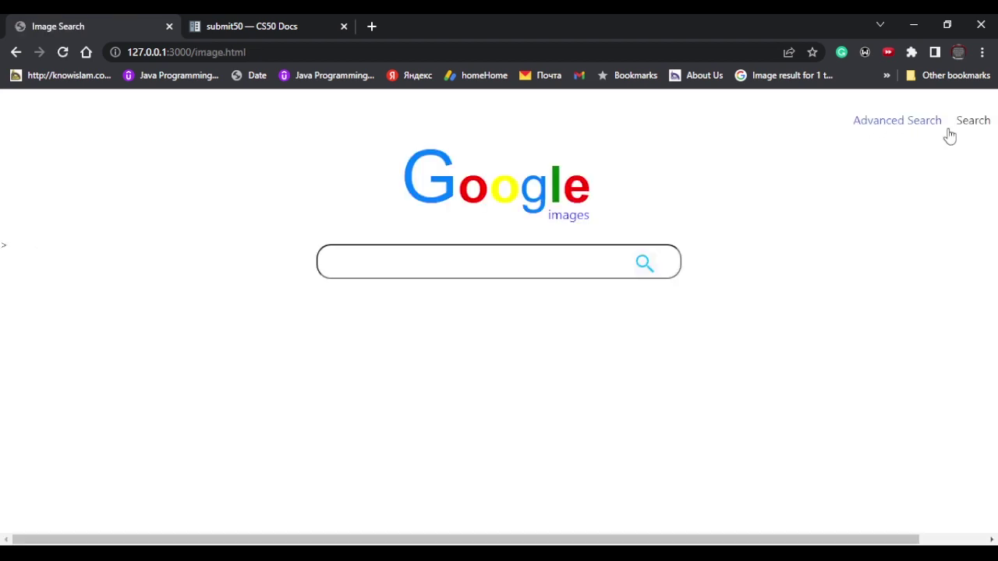
left_click(970, 125)
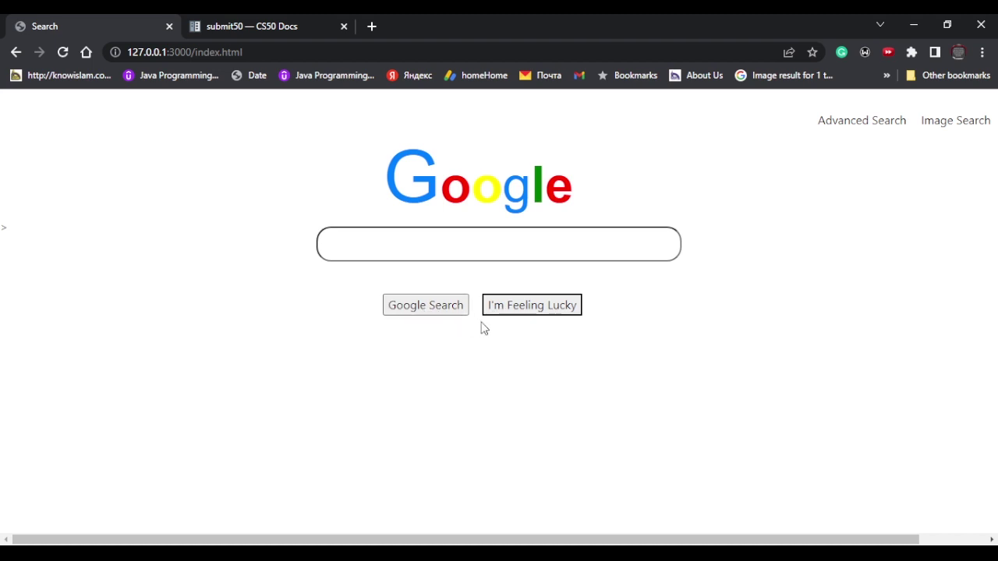
Search Google for 'Hi' from the main page and come back with 'Hi' still entered
left_click(381, 240)
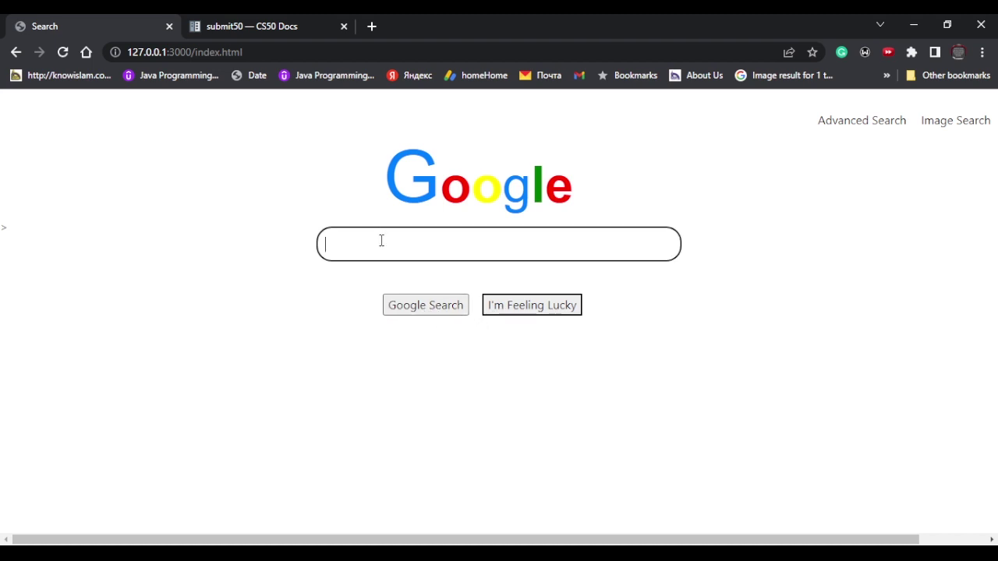
type("Hi")
key("Return")
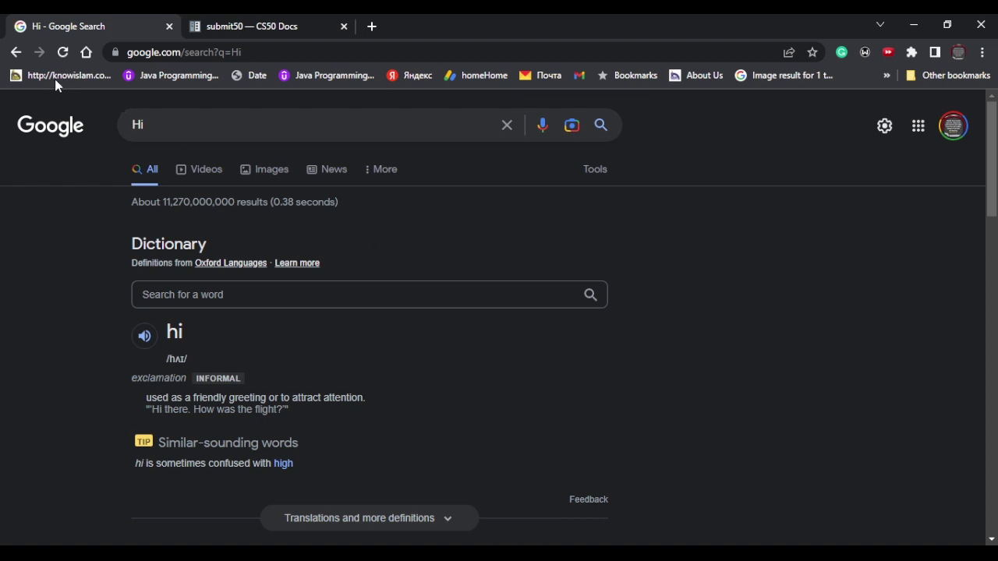
left_click(11, 56)
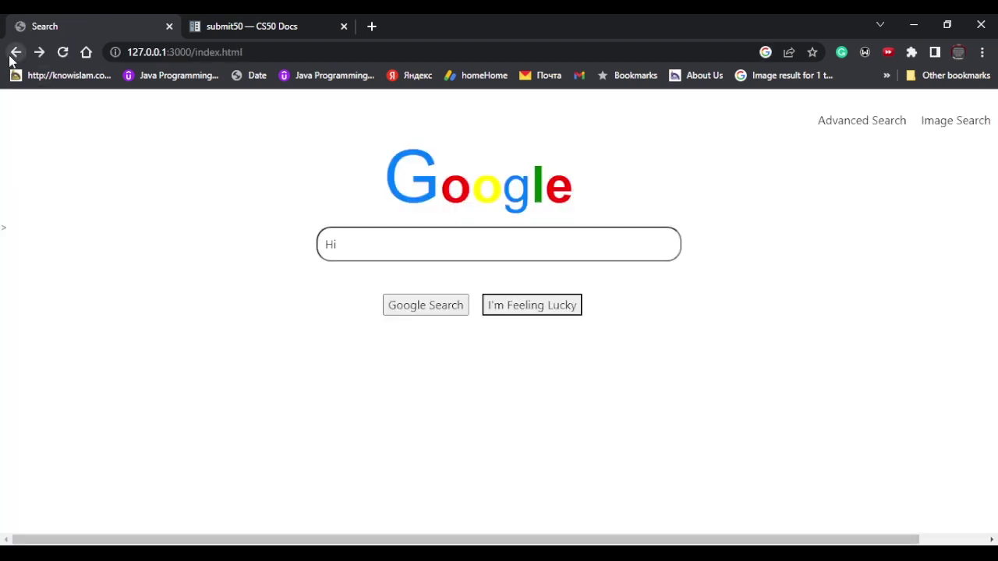
Search Google Images for 'goat' from the clone's image search page, then return to it
left_click(943, 124)
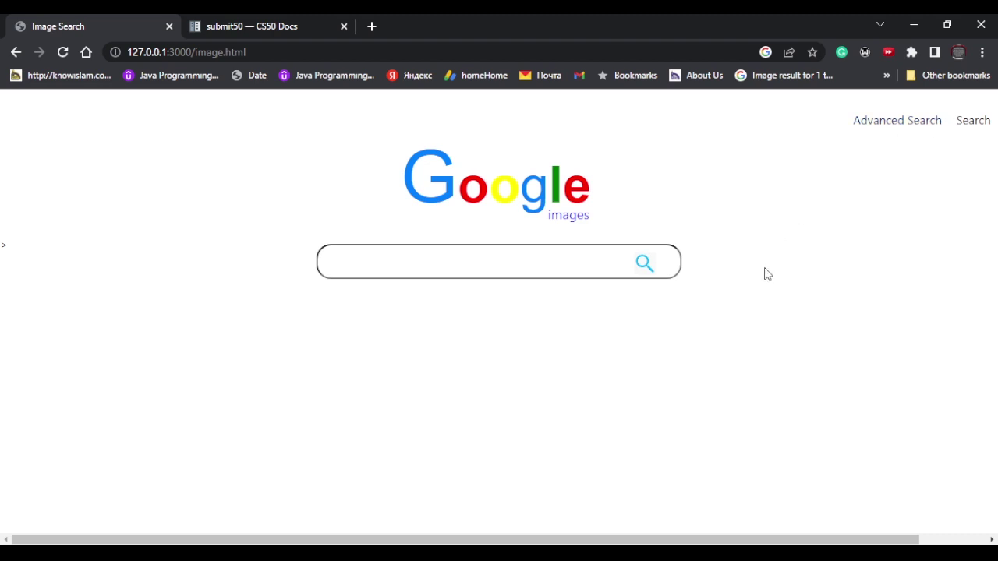
left_click(516, 270)
type("goat")
key("Return")
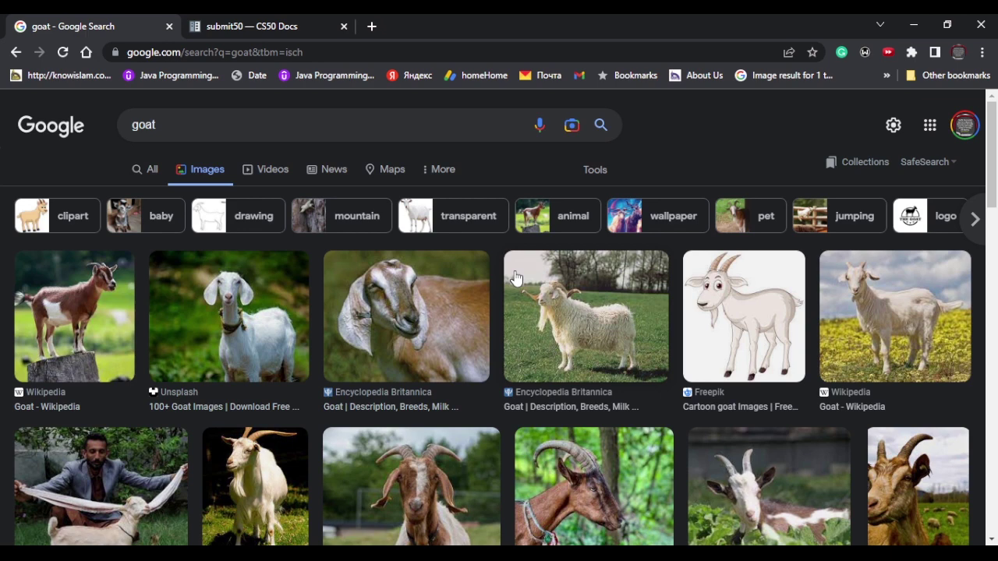
left_click(16, 52)
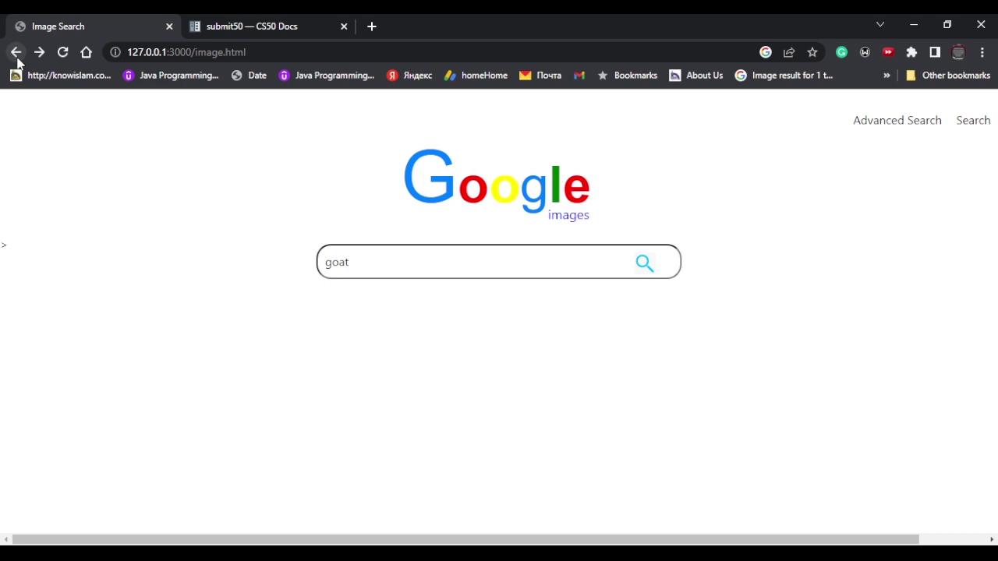
left_click(912, 125)
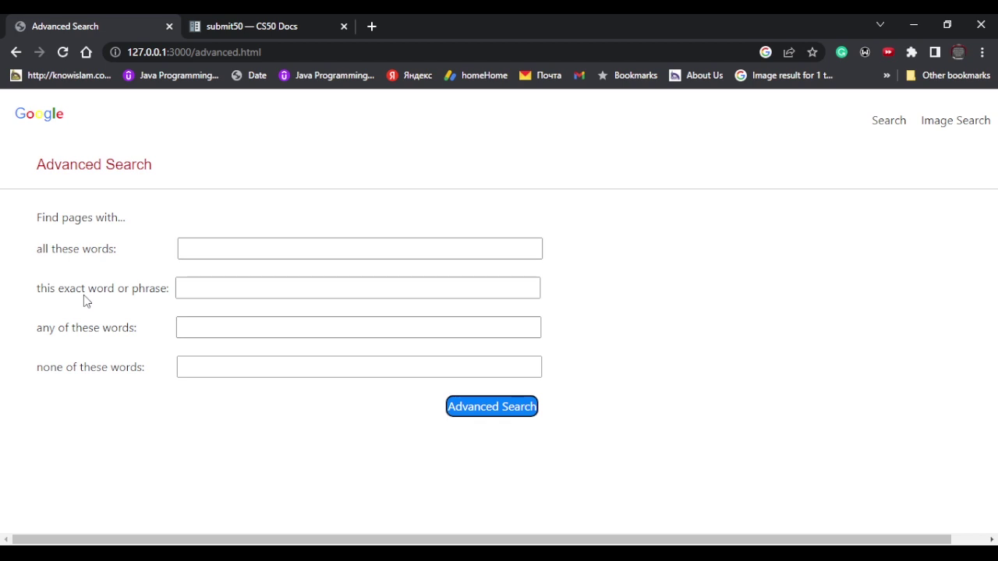
left_click(223, 251)
left_click(214, 282)
left_click(208, 326)
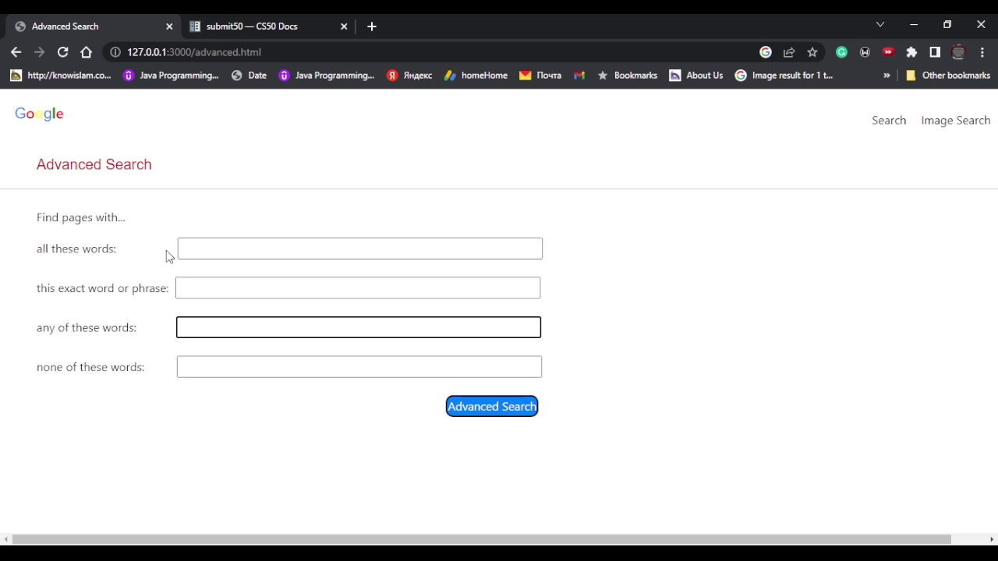
Submit an advanced search with 'hi' under all these words, return, and reach the main search page
left_click(200, 253)
type("hi")
key("Return")
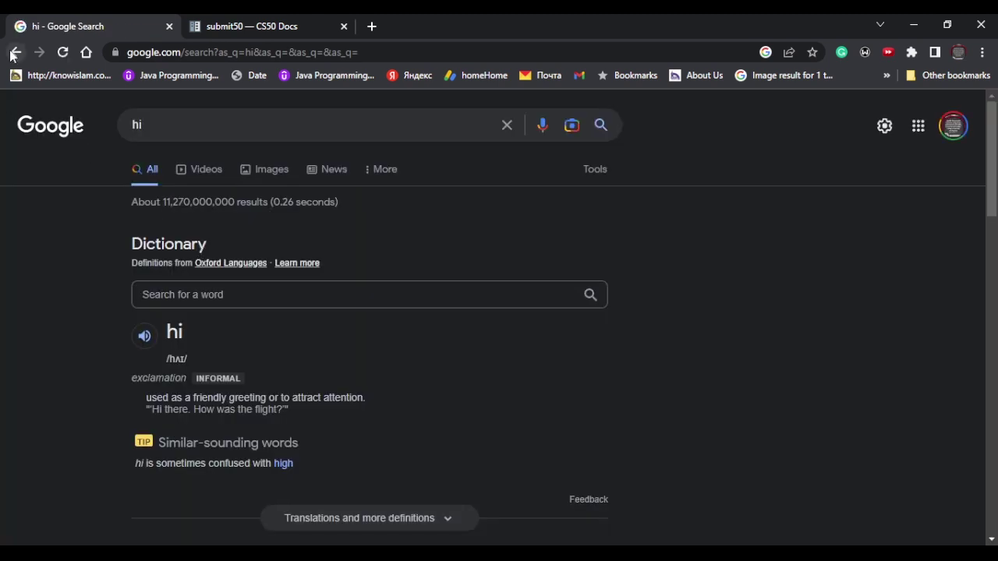
left_click(15, 53)
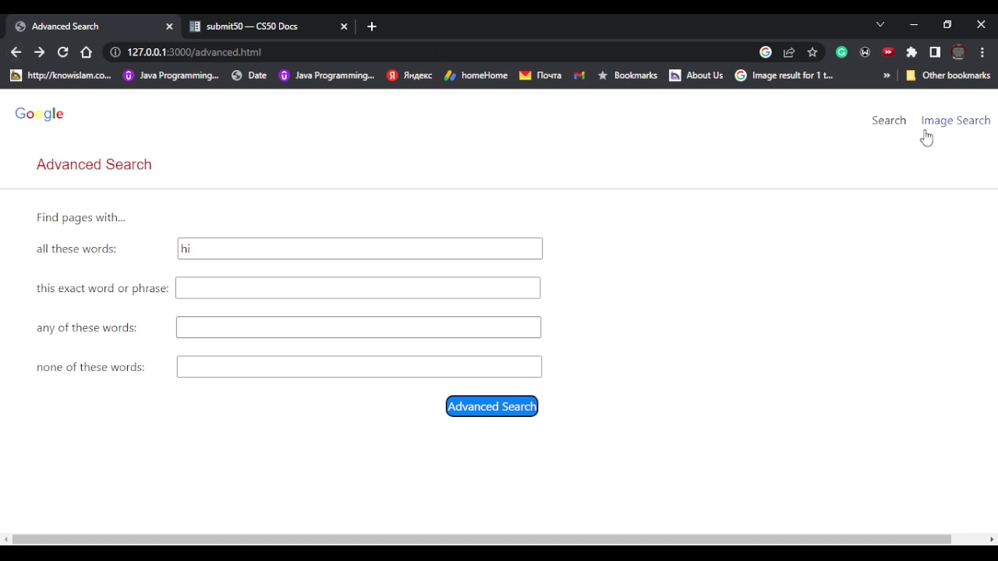
left_click(888, 121)
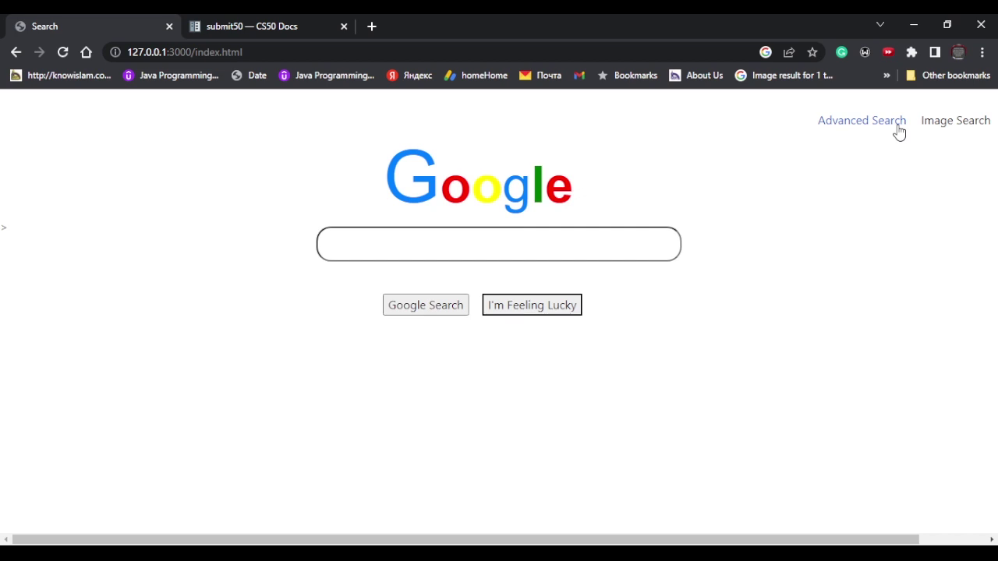
Try I'm Feeling Lucky with an empty box, return from Google Doodles, and reach the advanced search form
left_click(548, 313)
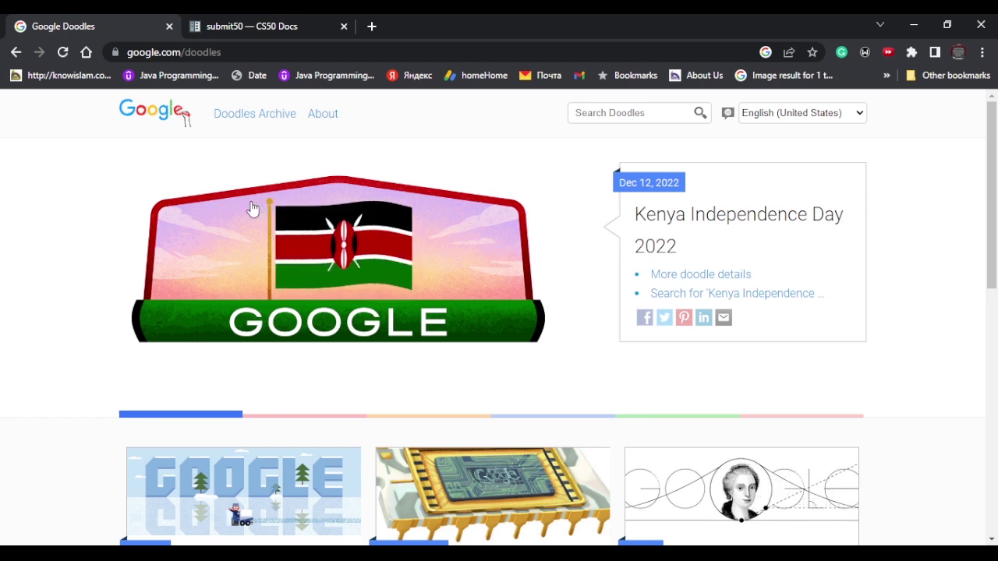
left_click(14, 51)
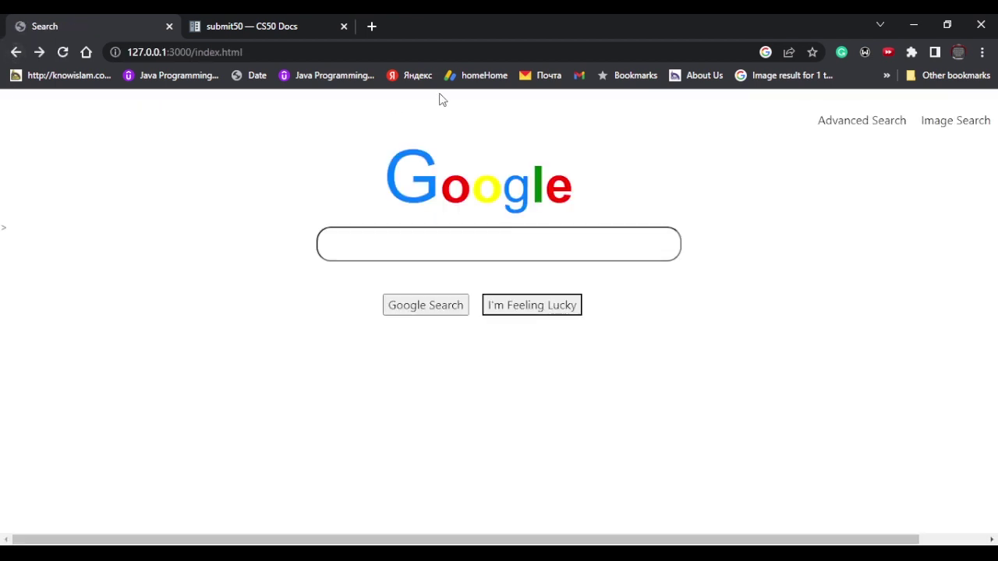
left_click(876, 137)
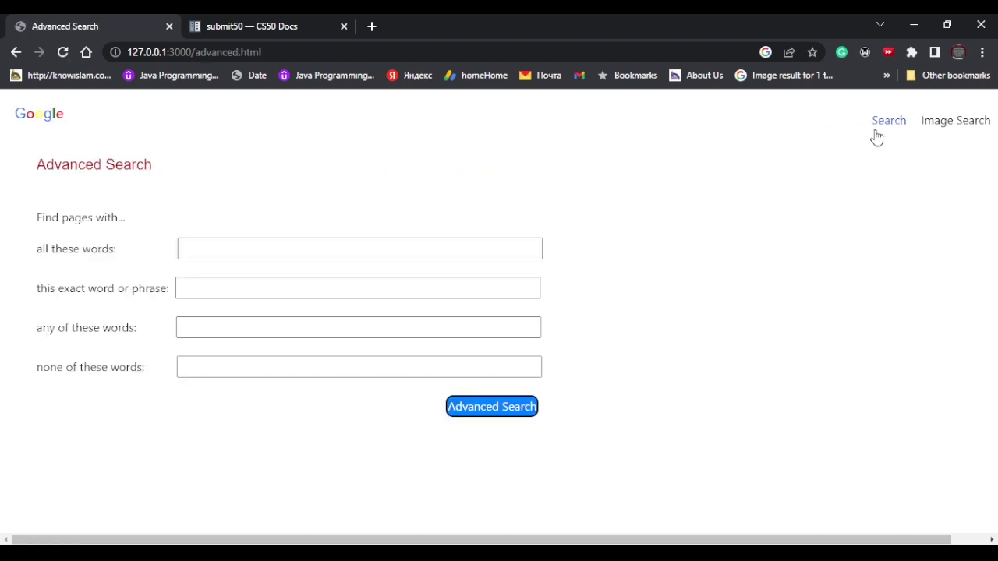